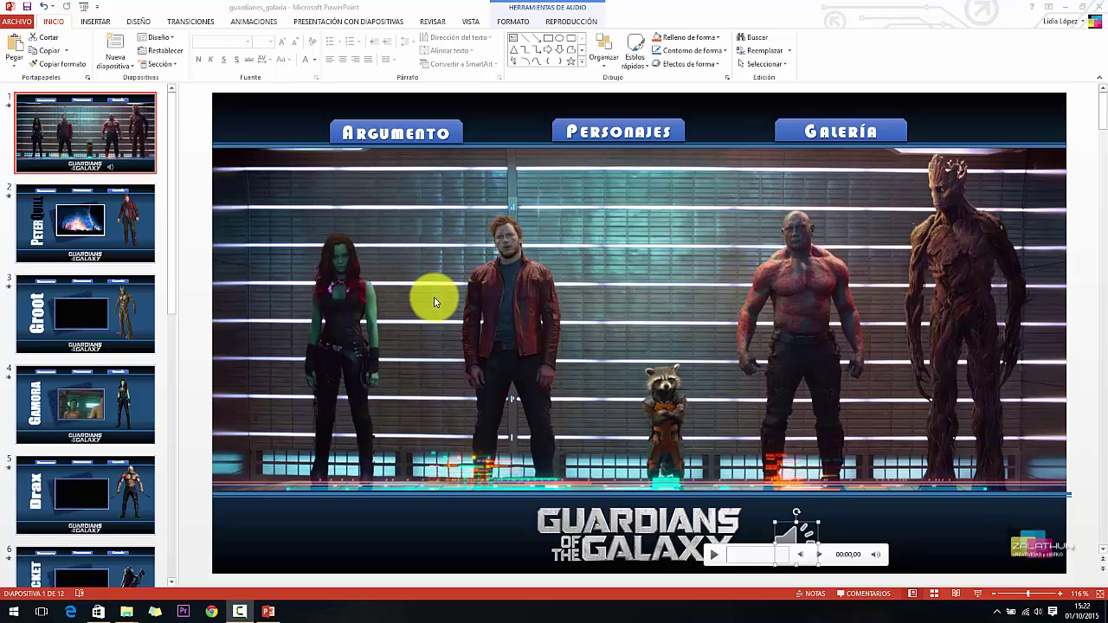
Step: Go to ARCHIVO > Exportar and select Empaquetar presentación para CD
{"action": "left_click", "coordinate": [21, 24]}
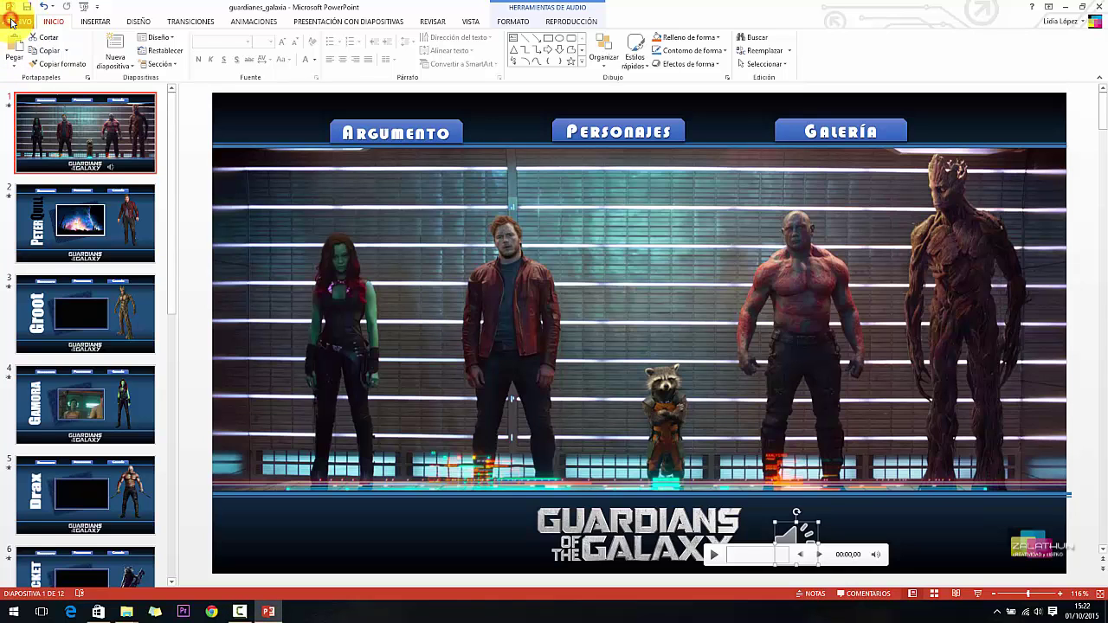
{"action": "left_click", "coordinate": [12, 22]}
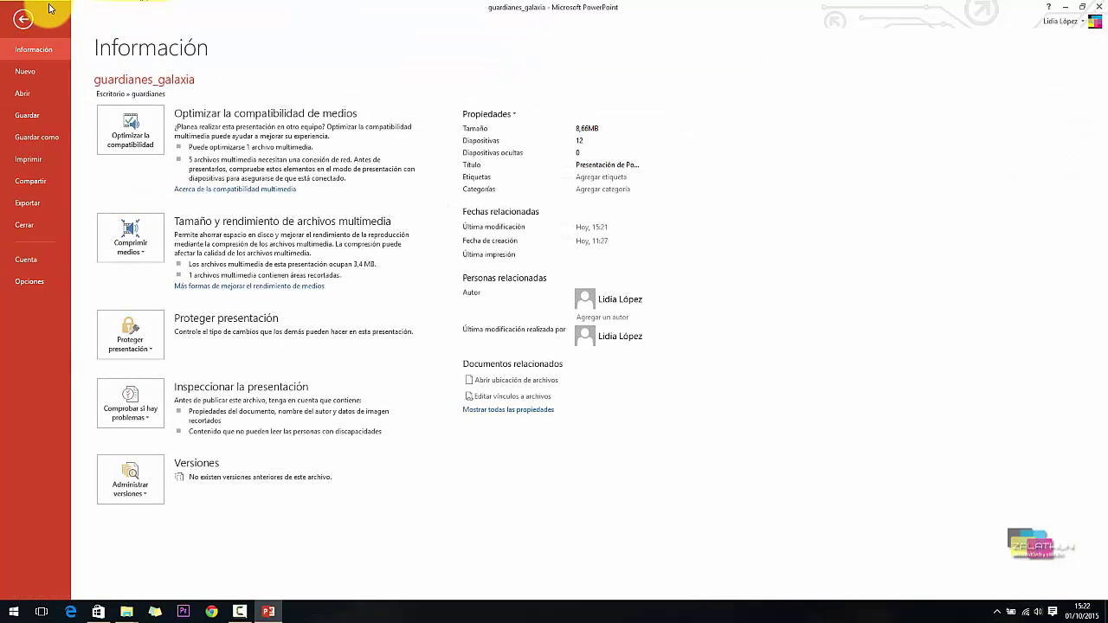
{"action": "left_click", "coordinate": [30, 208]}
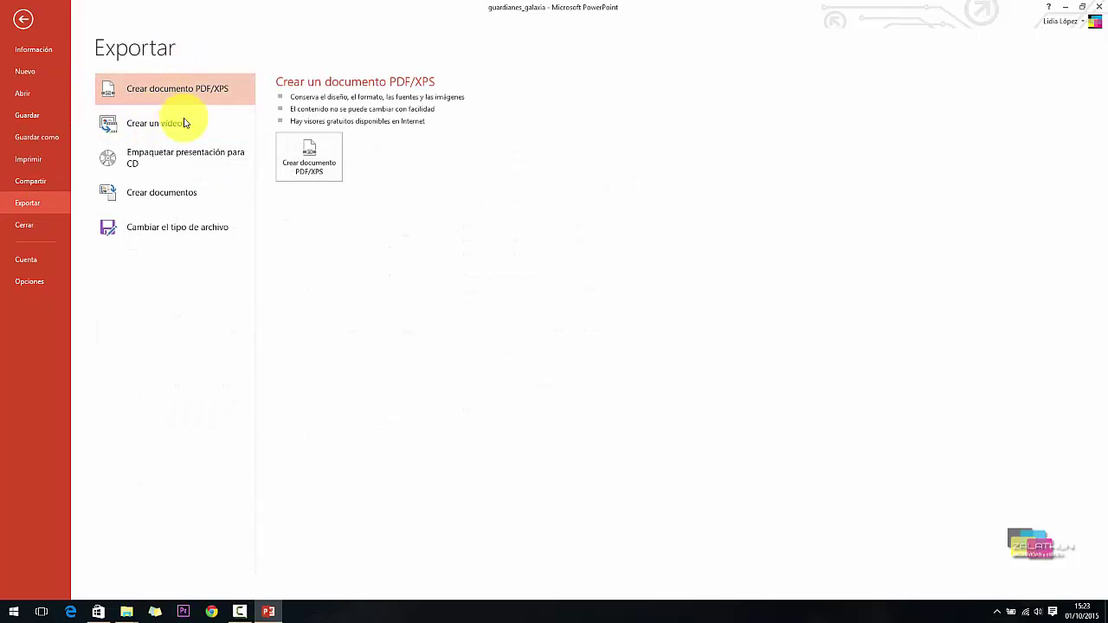
{"action": "left_click", "coordinate": [146, 171]}
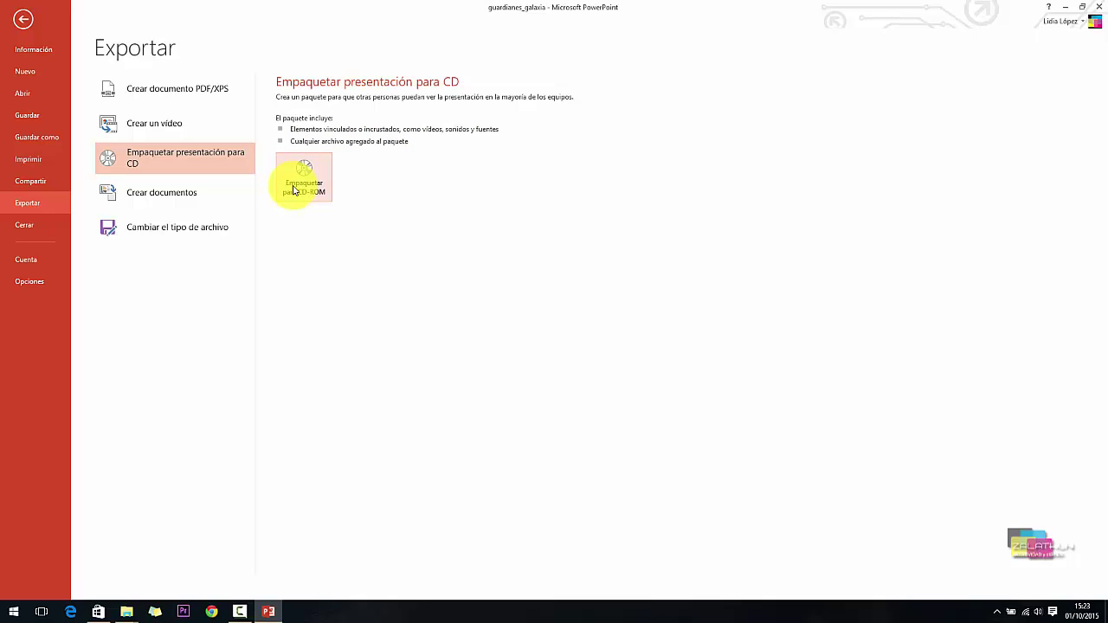
Step: Open the Empaquetar para CD-ROM settings and choose Copiar a la carpeta for the CDPresentación package
{"action": "left_click", "coordinate": [293, 189]}
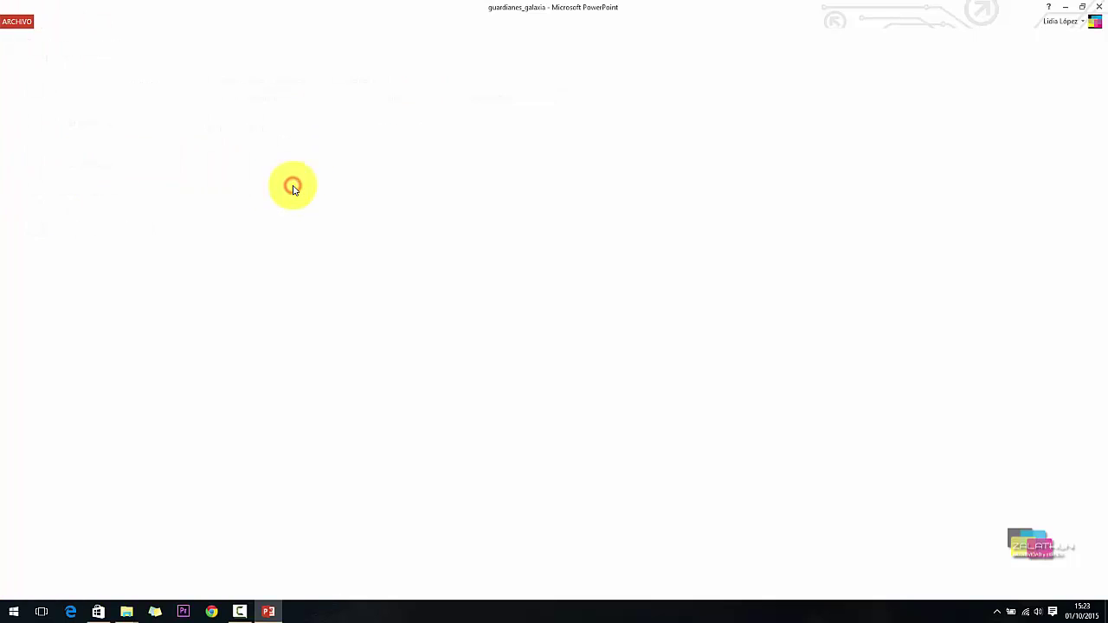
{"action": "left_click_drag", "start_coordinate": [537, 220], "coordinate": [502, 186]}
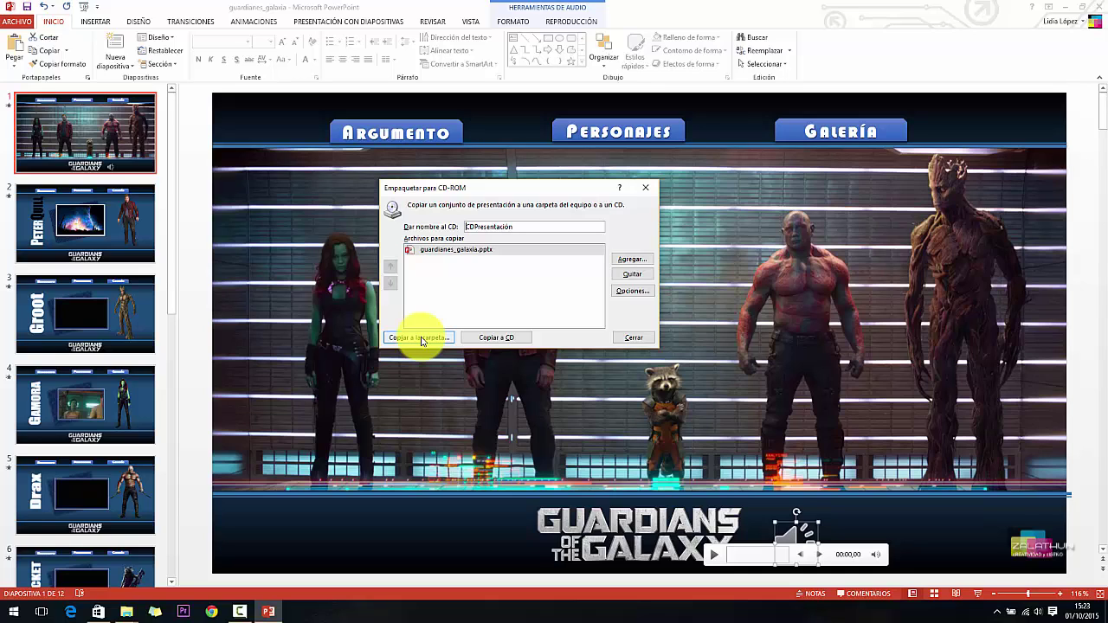
{"action": "left_click", "coordinate": [421, 338]}
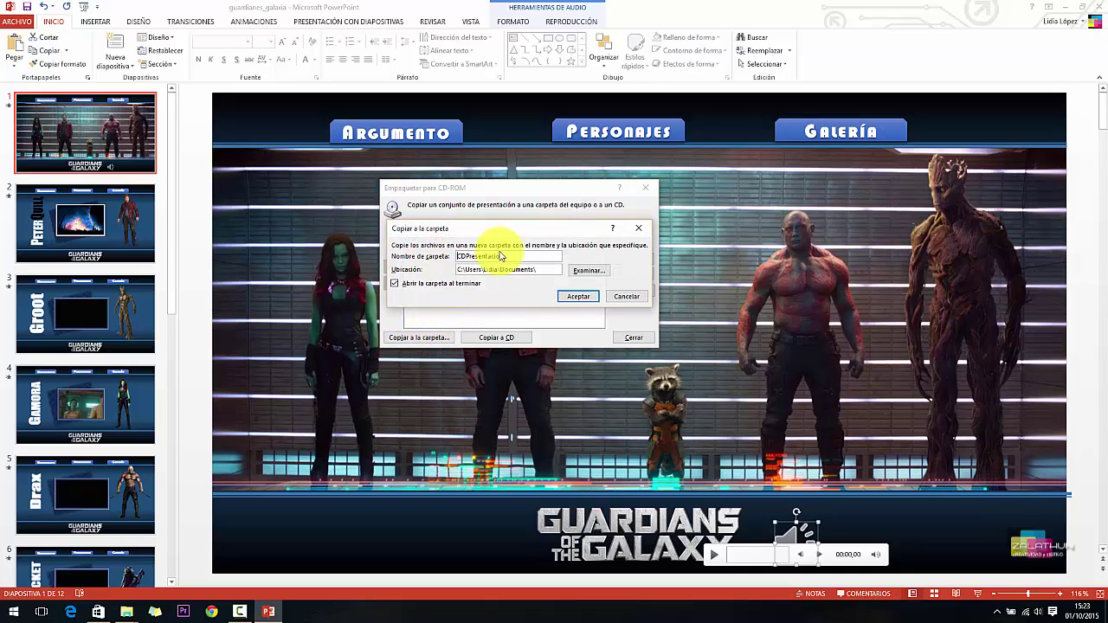
Step: Create a guardianes_galaxia folder on the Escritorio and select it as the copy destination
{"action": "left_click", "coordinate": [583, 271]}
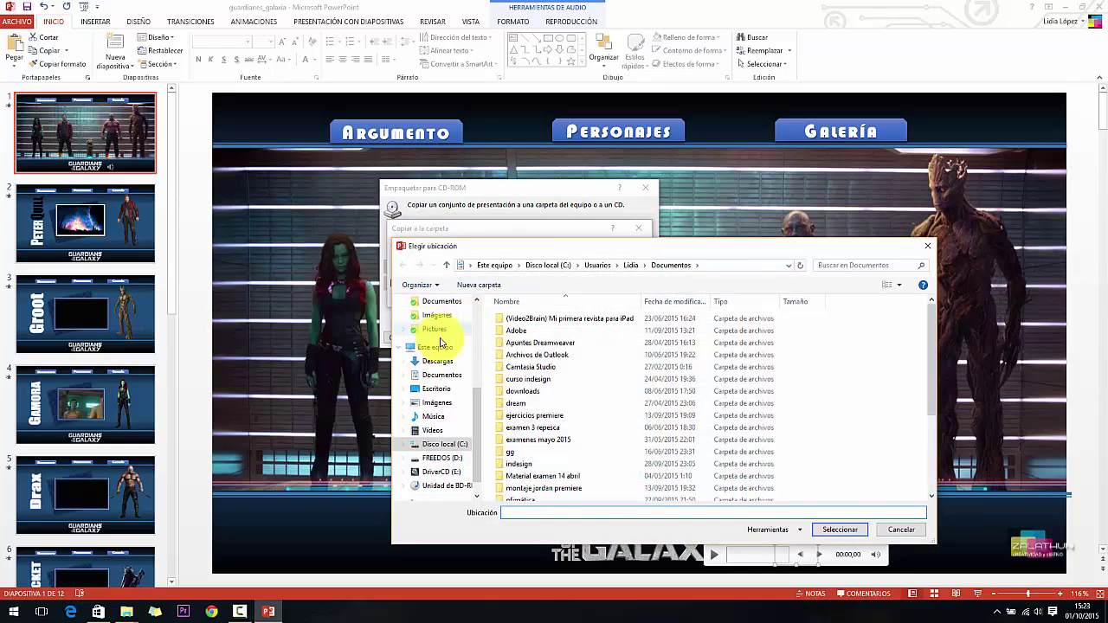
{"action": "left_click", "coordinate": [437, 320]}
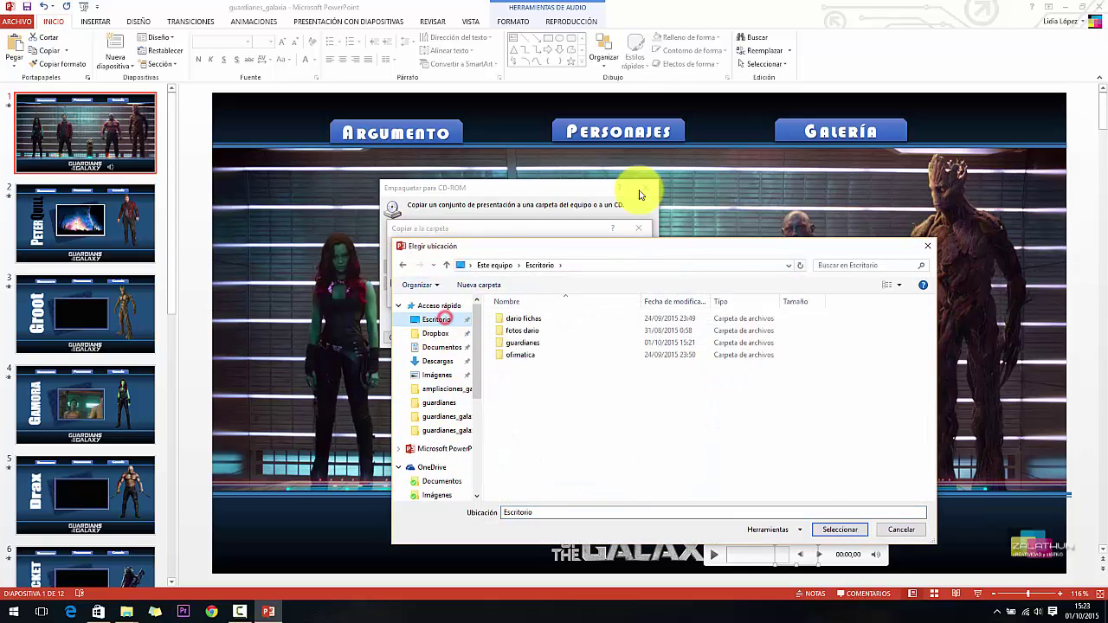
{"action": "right_click", "coordinate": [540, 432]}
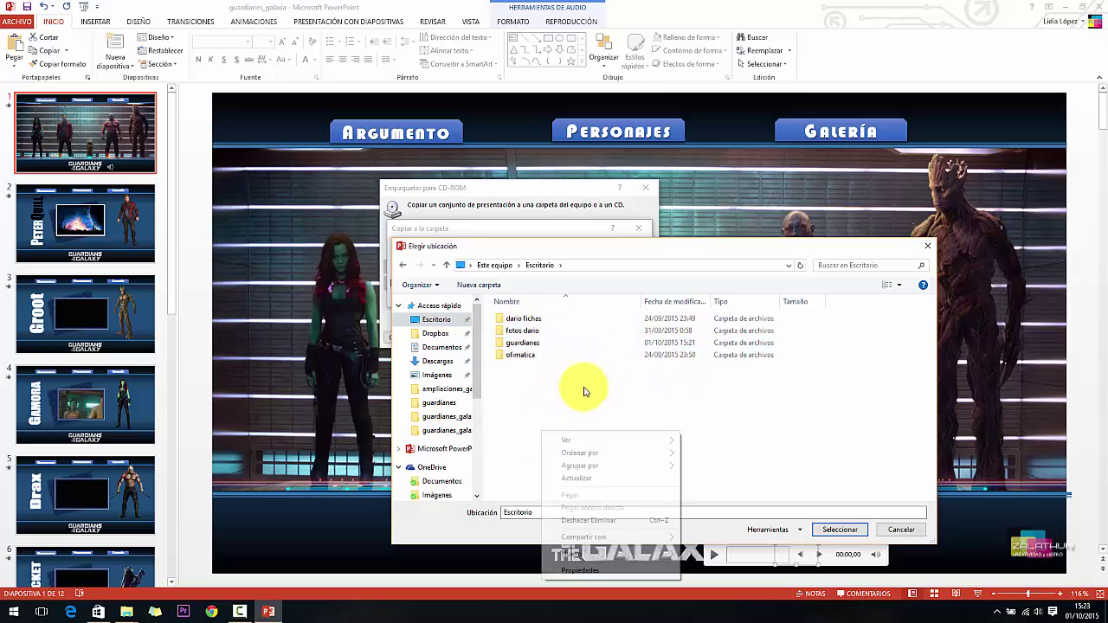
{"action": "left_click", "coordinate": [595, 552]}
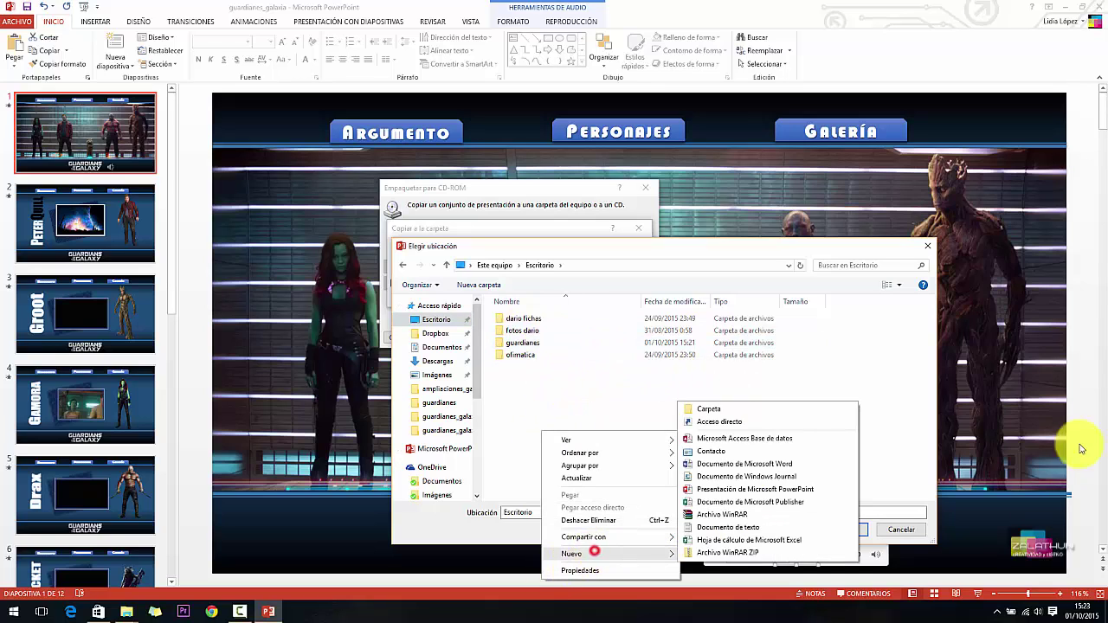
{"action": "left_click", "coordinate": [744, 408]}
{"action": "type", "text": "guardianes_galaxia"}
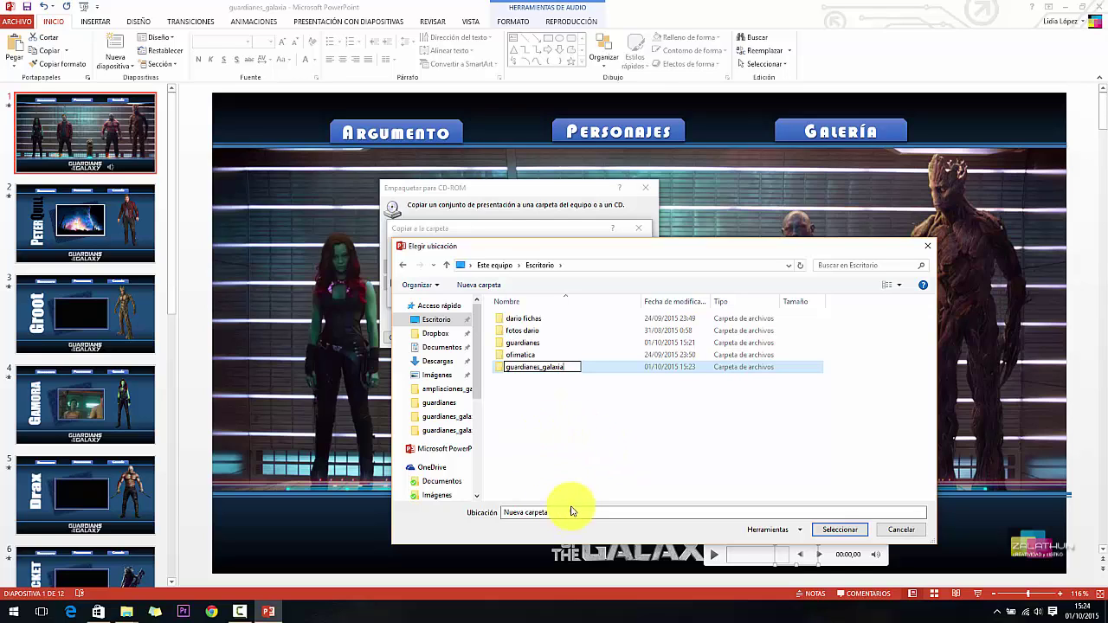
{"action": "left_click", "coordinate": [587, 511]}
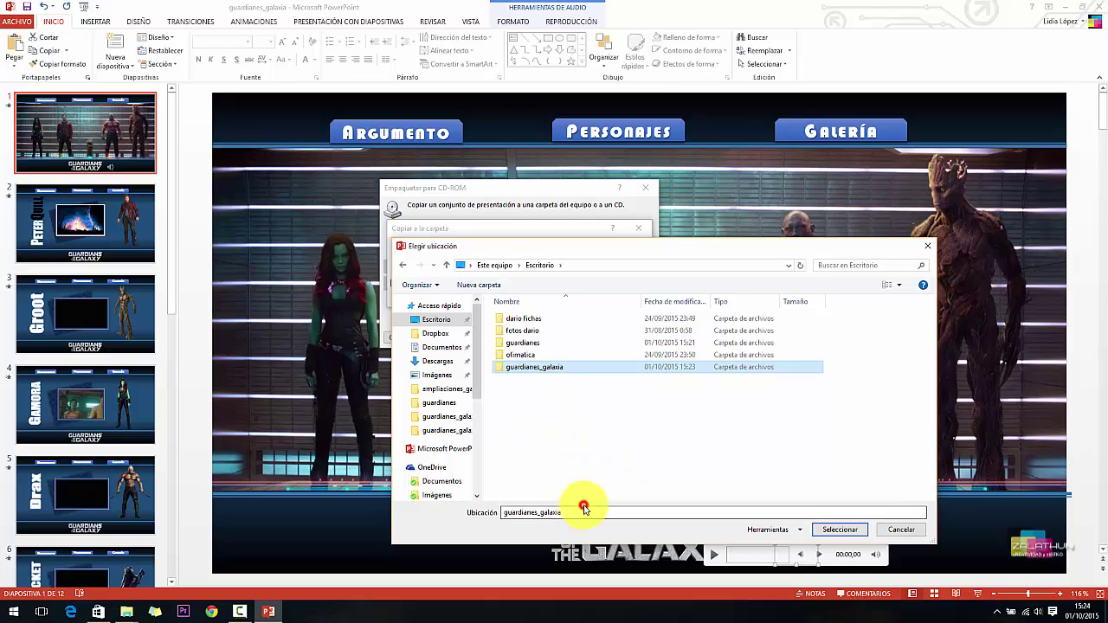
{"action": "double_click", "coordinate": [534, 370]}
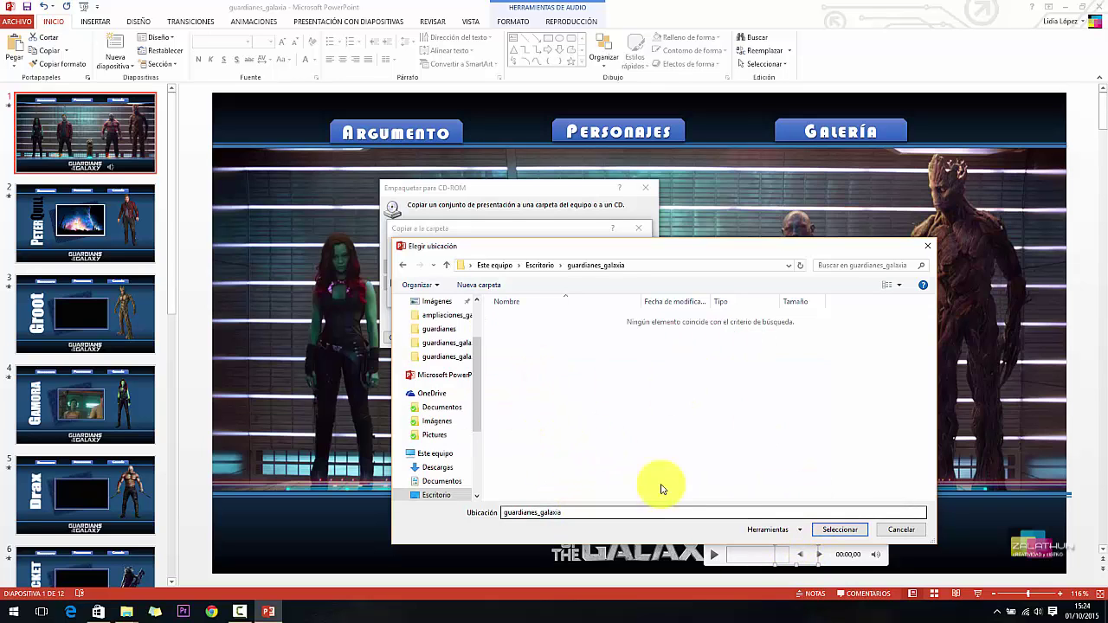
{"action": "left_click", "coordinate": [837, 529]}
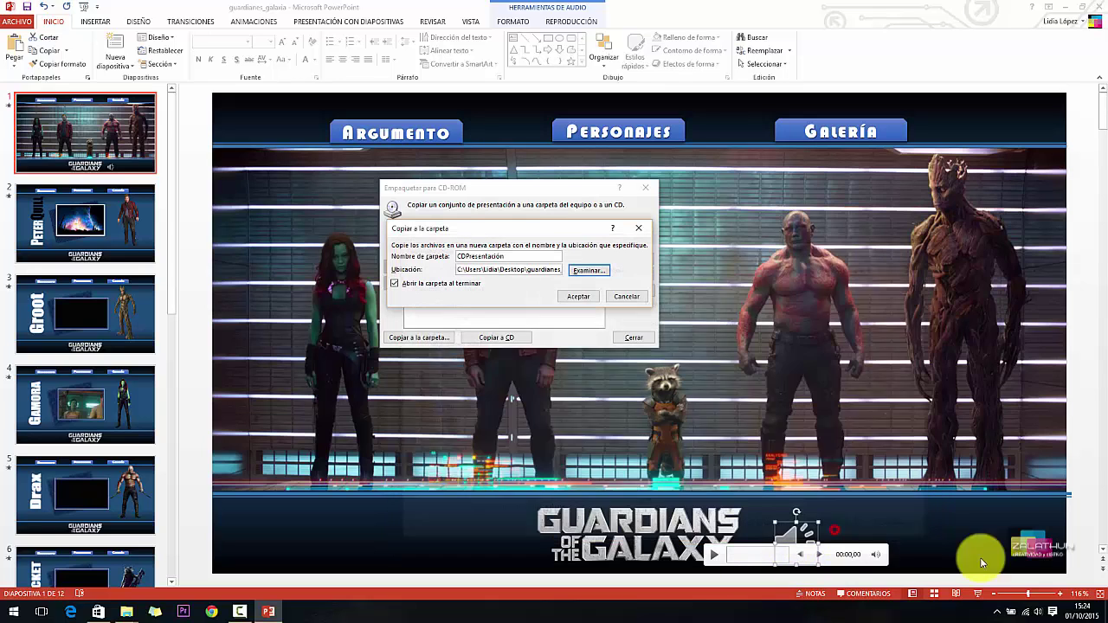
Step: Confirm copying the package to guardianes_galaxia, including its linked files
{"action": "left_click", "coordinate": [512, 257]}
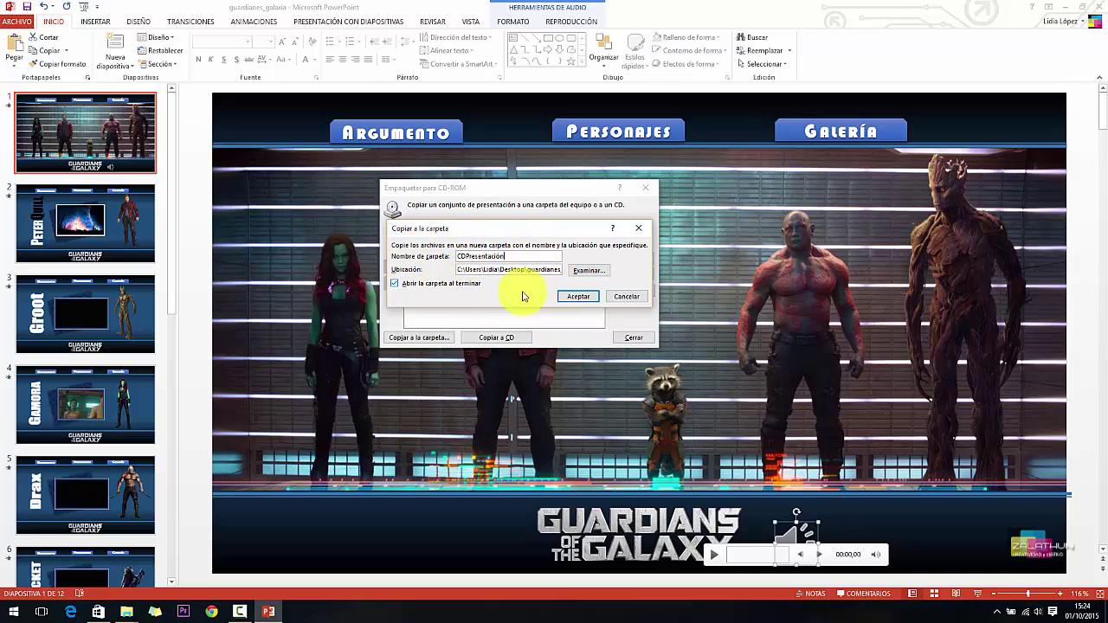
{"action": "left_click", "coordinate": [592, 299]}
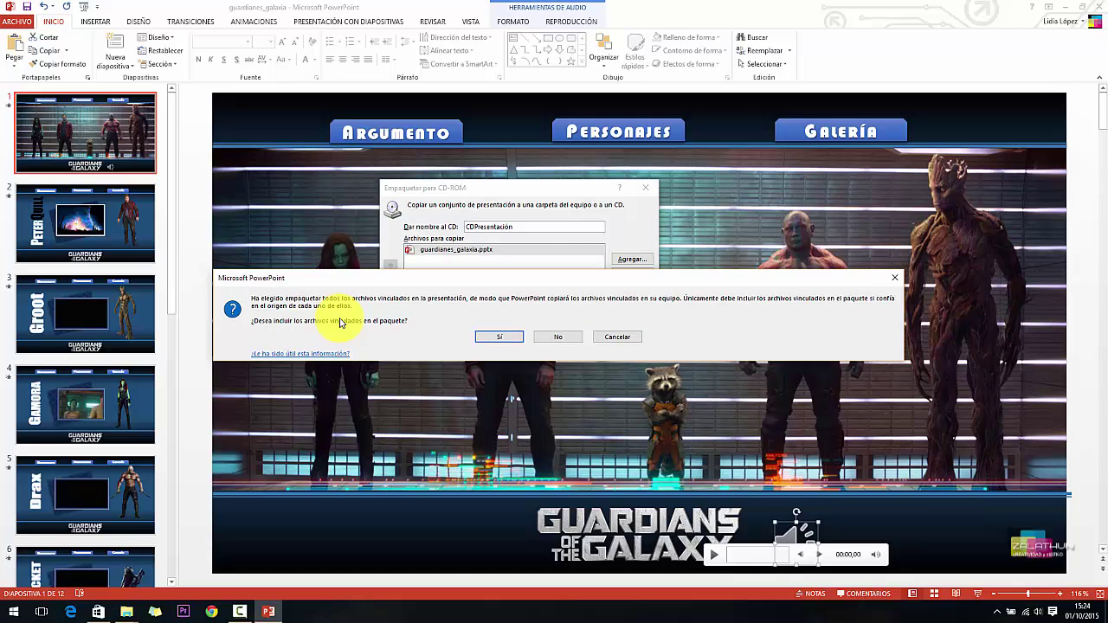
{"action": "left_click", "coordinate": [496, 336]}
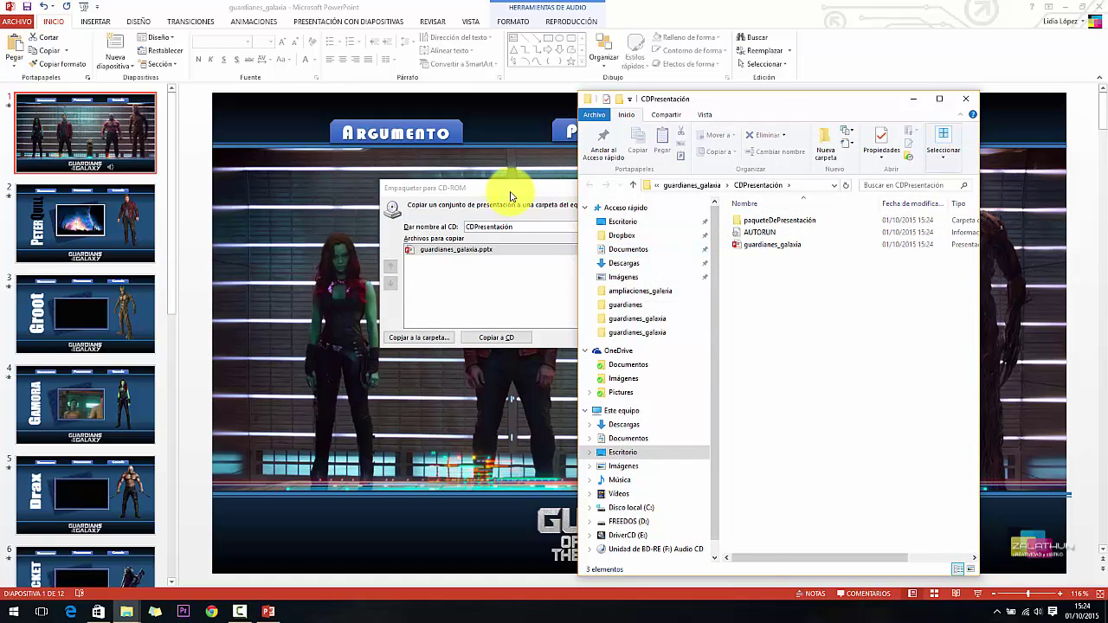
Step: Browse CDPresentación and its paqueteDePresentación subfolder, select guardianes_galaxia, then close Explorer
{"action": "left_click_drag", "start_coordinate": [507, 187], "coordinate": [399, 187]}
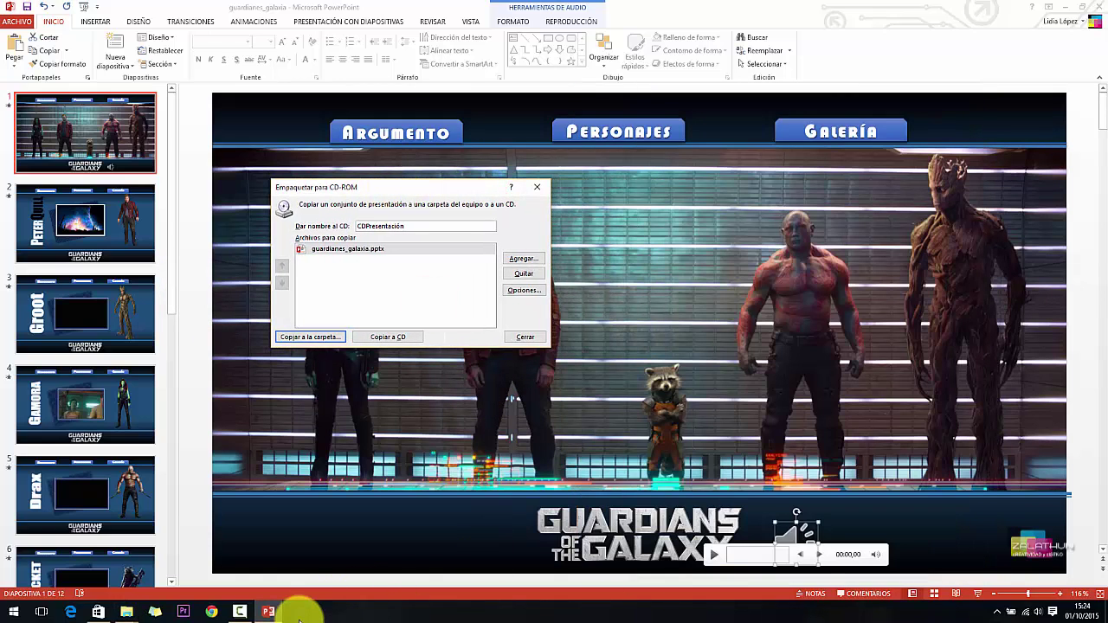
{"action": "key", "text": "alt+Tab"}
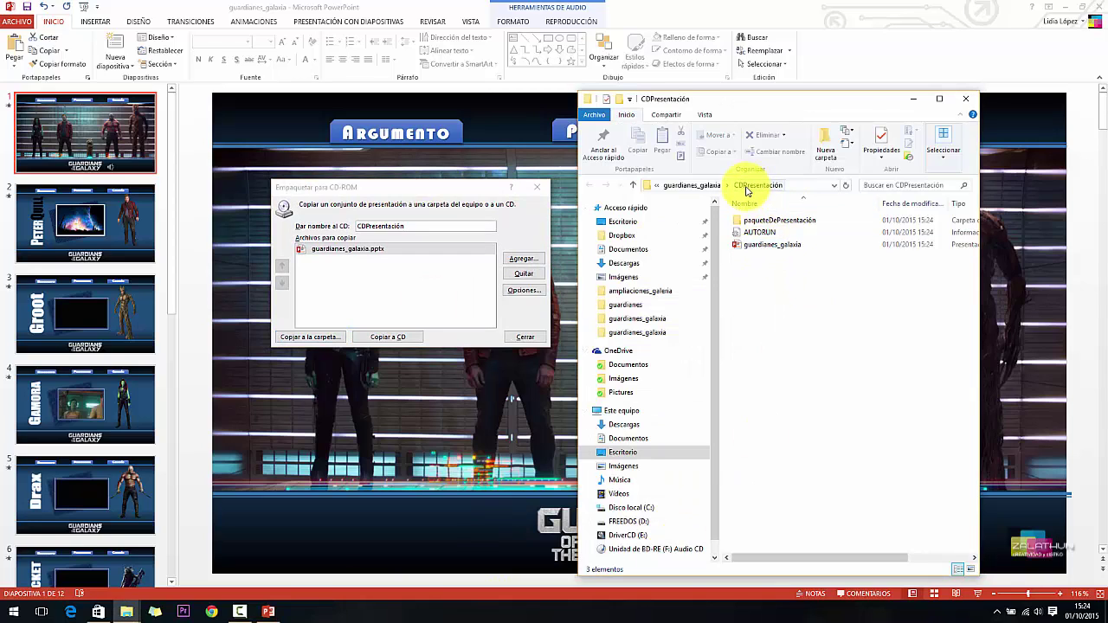
{"action": "mouse_move", "coordinate": [758, 251]}
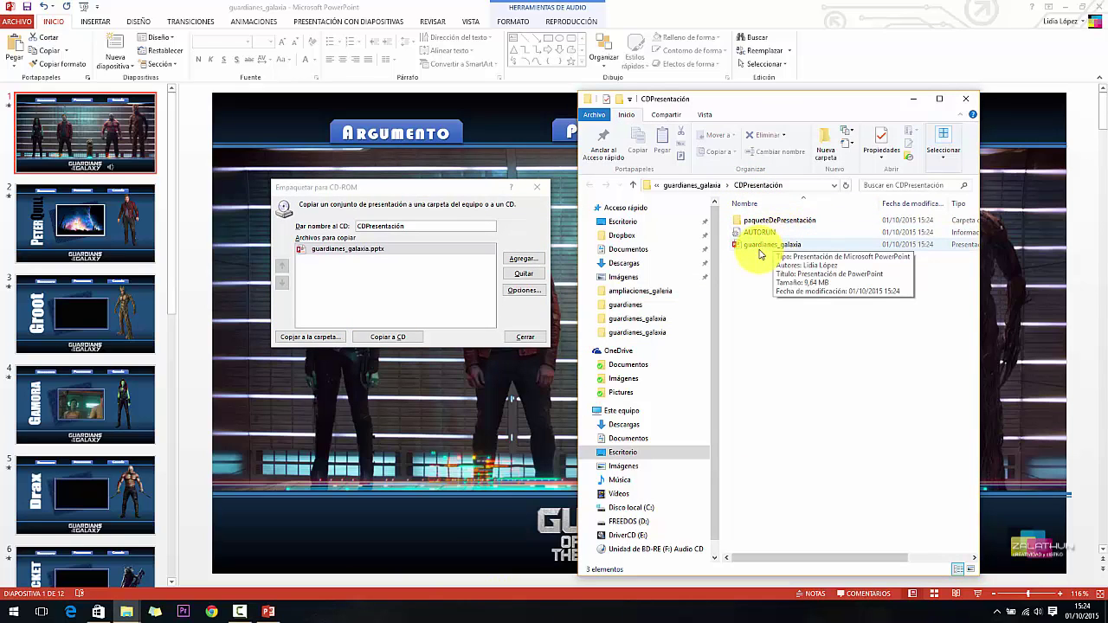
{"action": "double_click", "coordinate": [775, 220]}
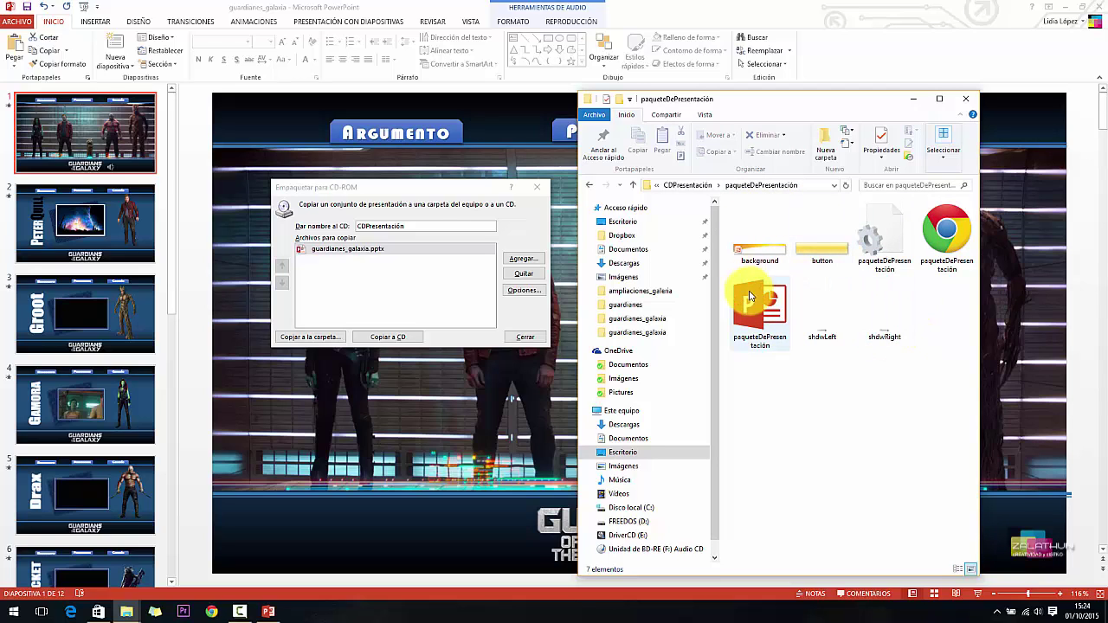
{"action": "left_click", "coordinate": [688, 185]}
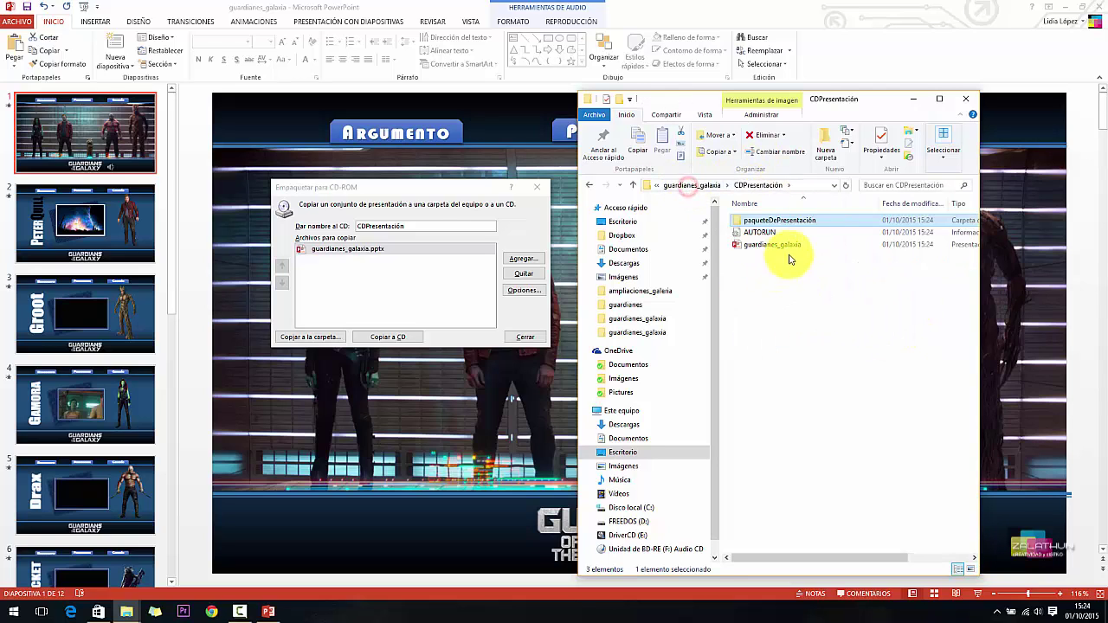
{"action": "left_click", "coordinate": [784, 244]}
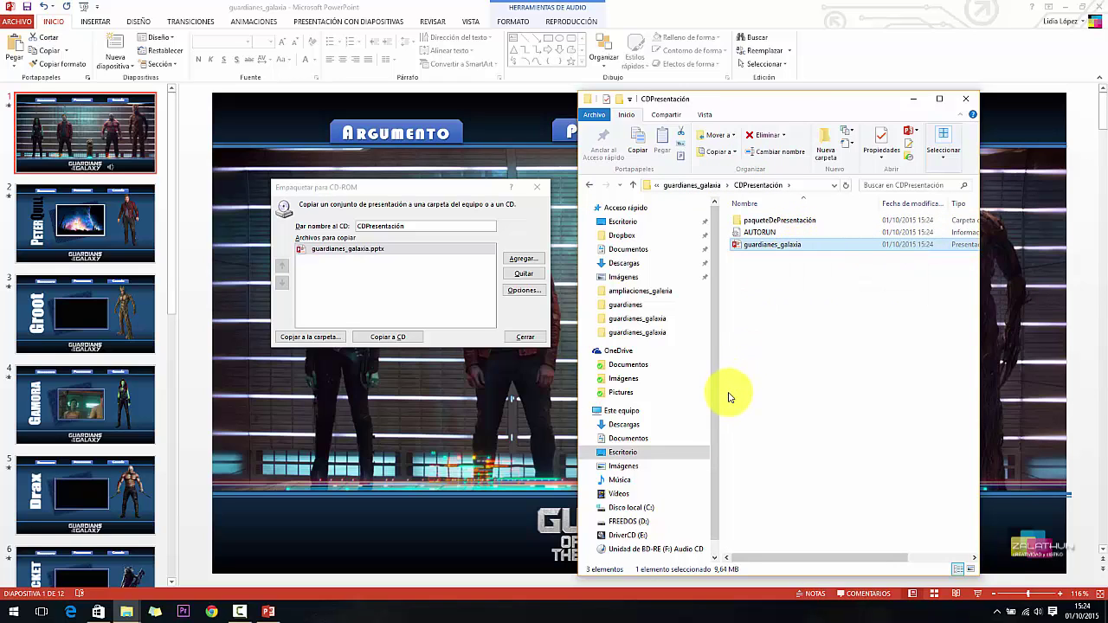
{"action": "left_click", "coordinate": [966, 97]}
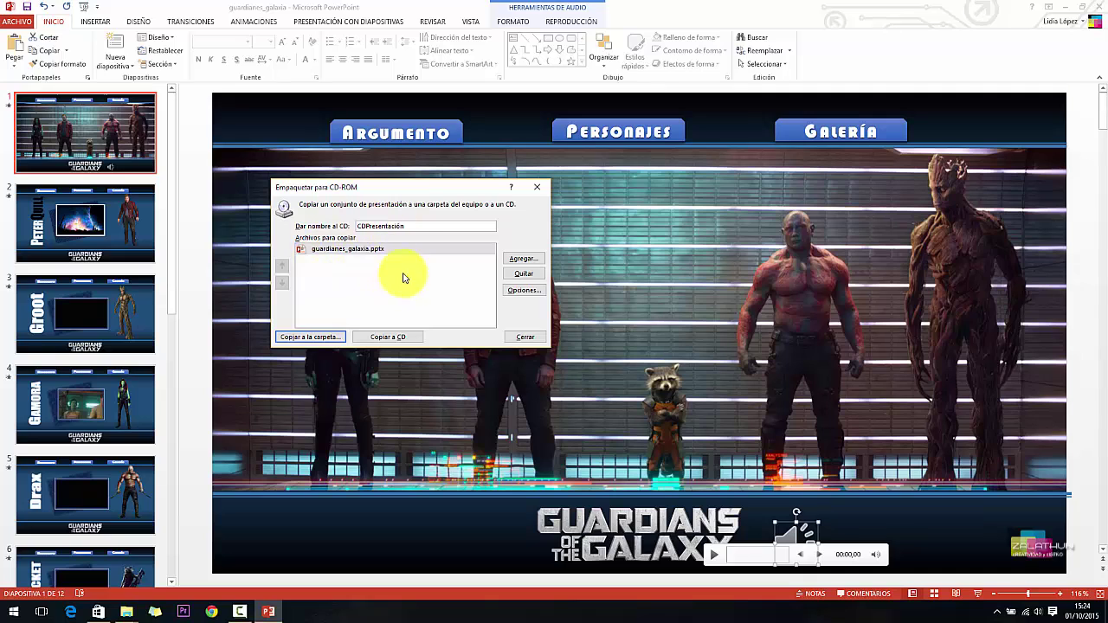
Step: Enable 'Inspeccionar la presentación para información inapropiada o privada' in the packaging Opciones
{"action": "left_click", "coordinate": [530, 294]}
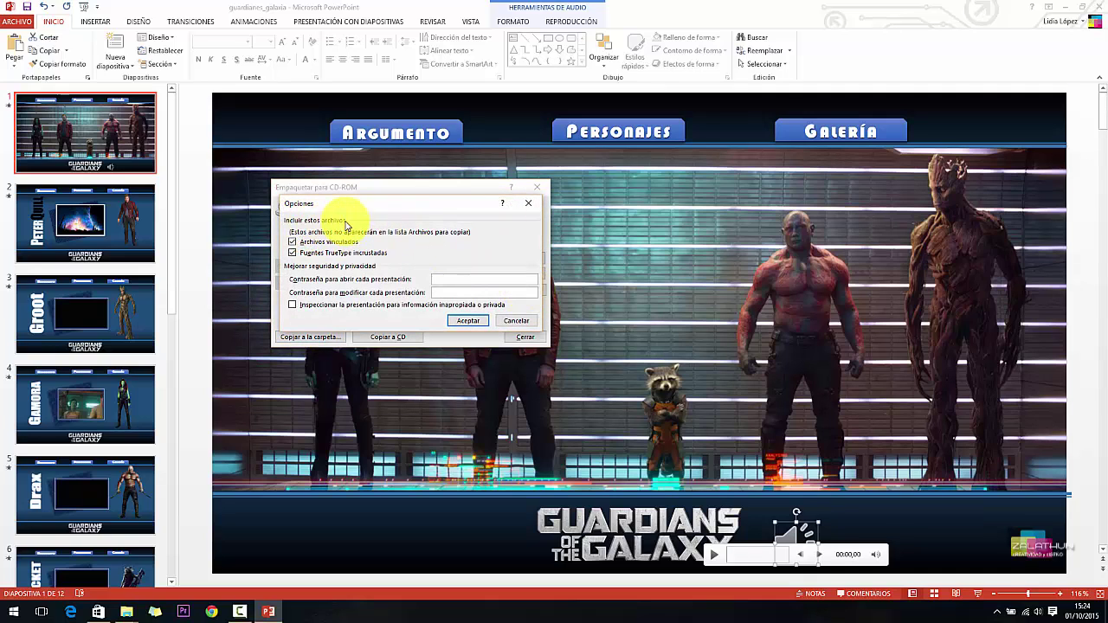
{"action": "left_click_drag", "start_coordinate": [390, 204], "coordinate": [409, 198]}
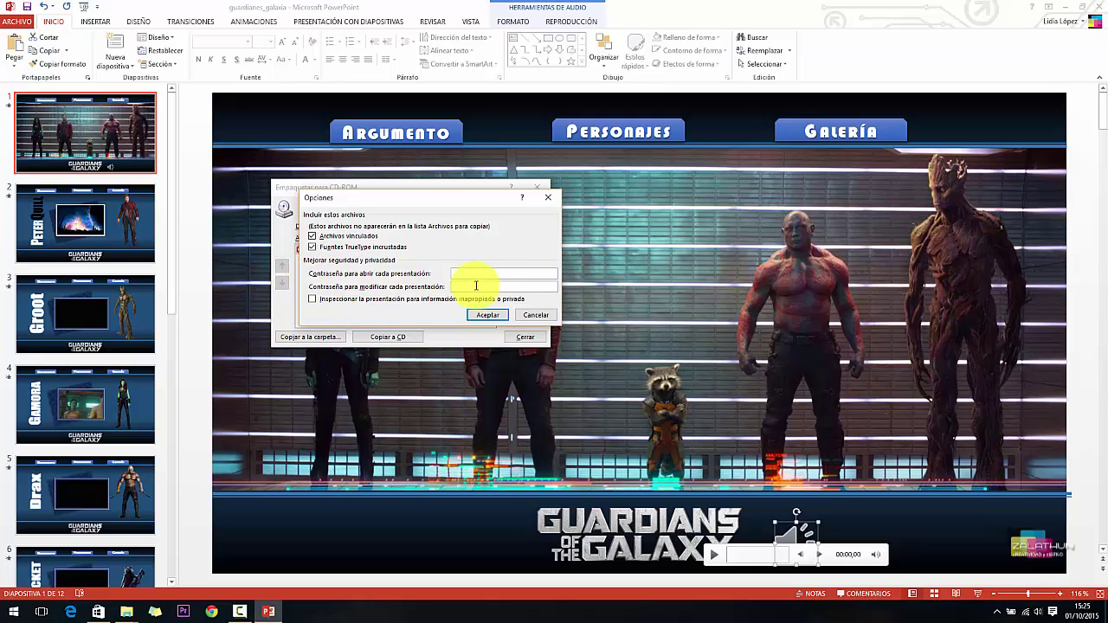
{"action": "left_click", "coordinate": [313, 301]}
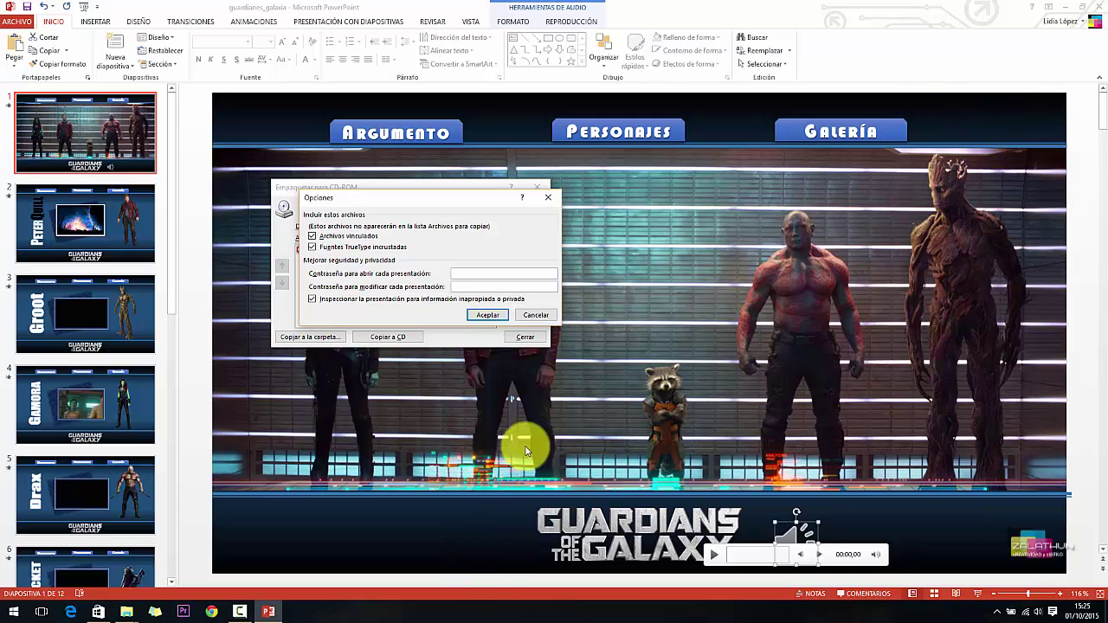
{"action": "left_click", "coordinate": [472, 315]}
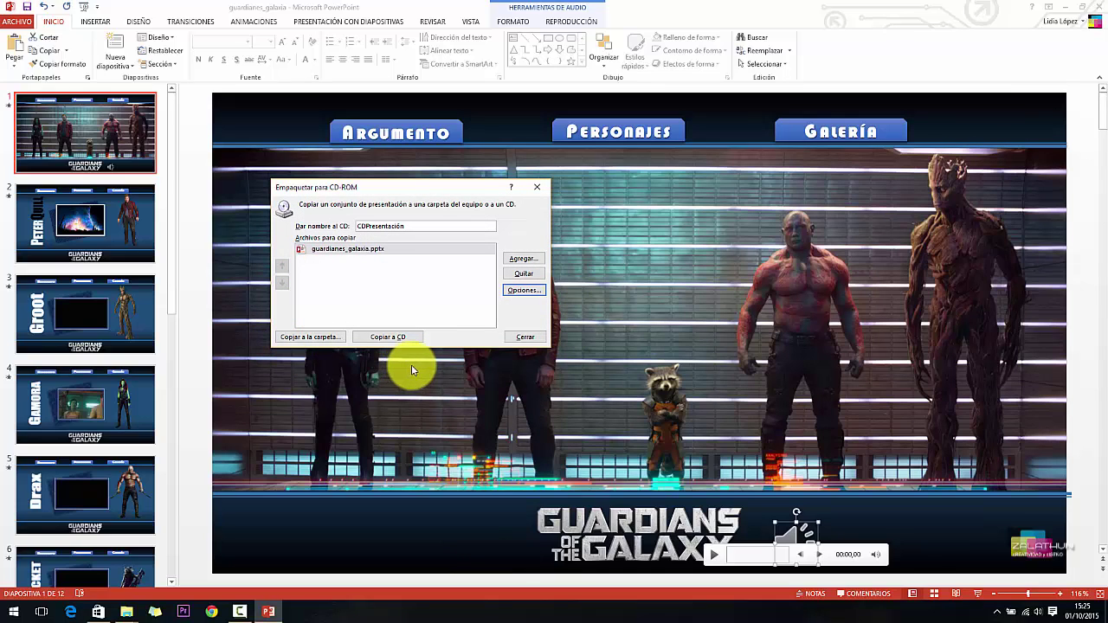
Step: Copy the package to the CDPresentación folder, running the Document Inspector before copying continues
{"action": "left_click", "coordinate": [318, 338]}
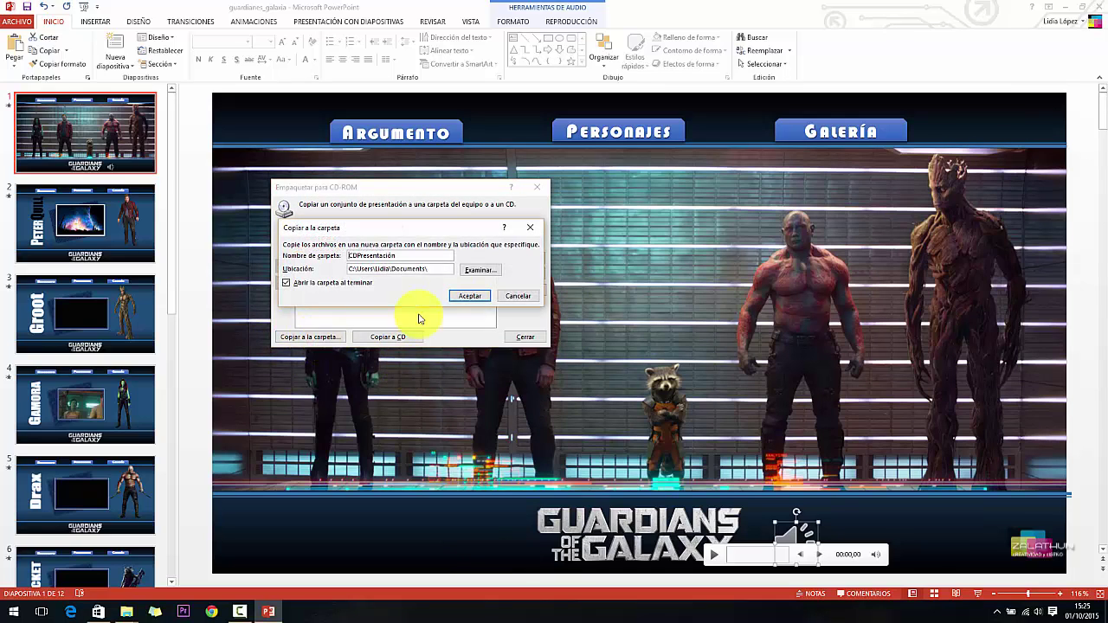
{"action": "left_click", "coordinate": [475, 296]}
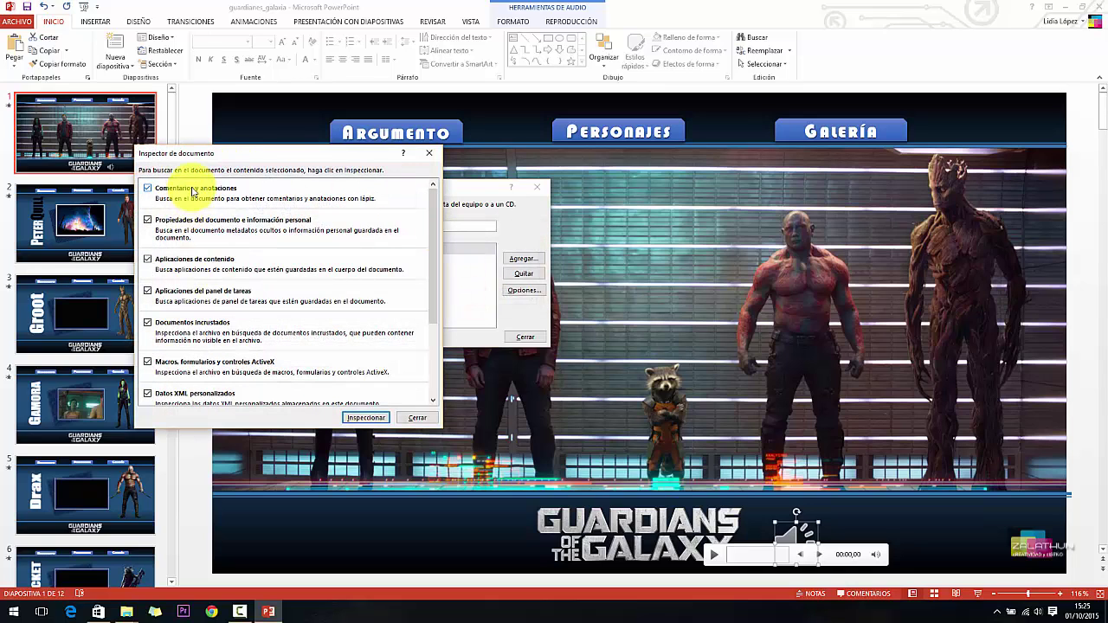
{"action": "left_click_drag", "start_coordinate": [341, 155], "coordinate": [381, 127]}
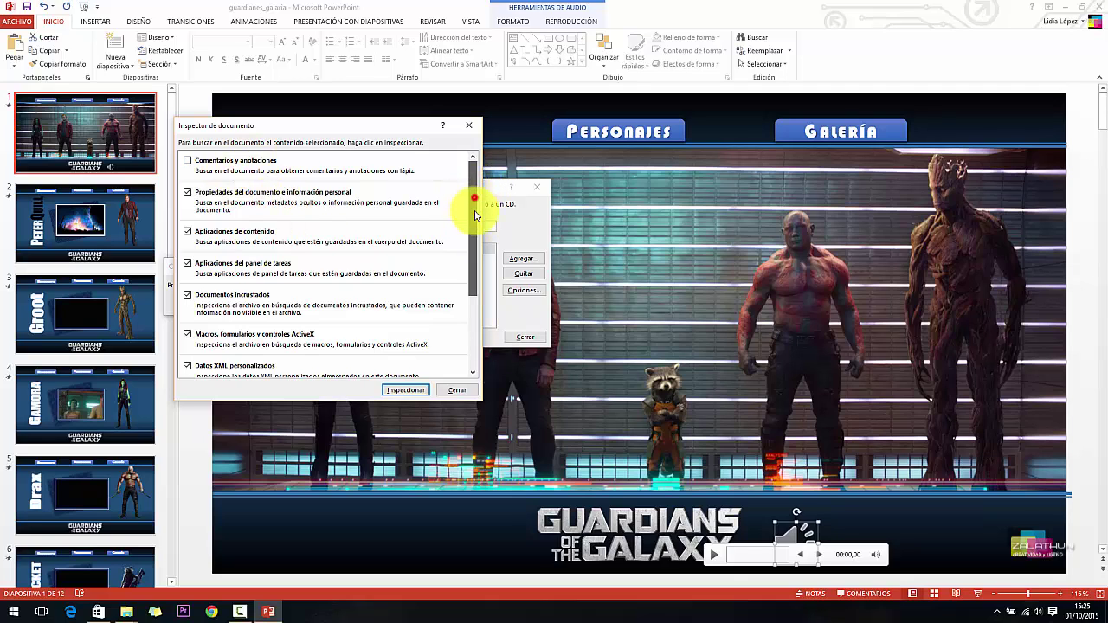
{"action": "left_click_drag", "start_coordinate": [475, 197], "coordinate": [461, 329]}
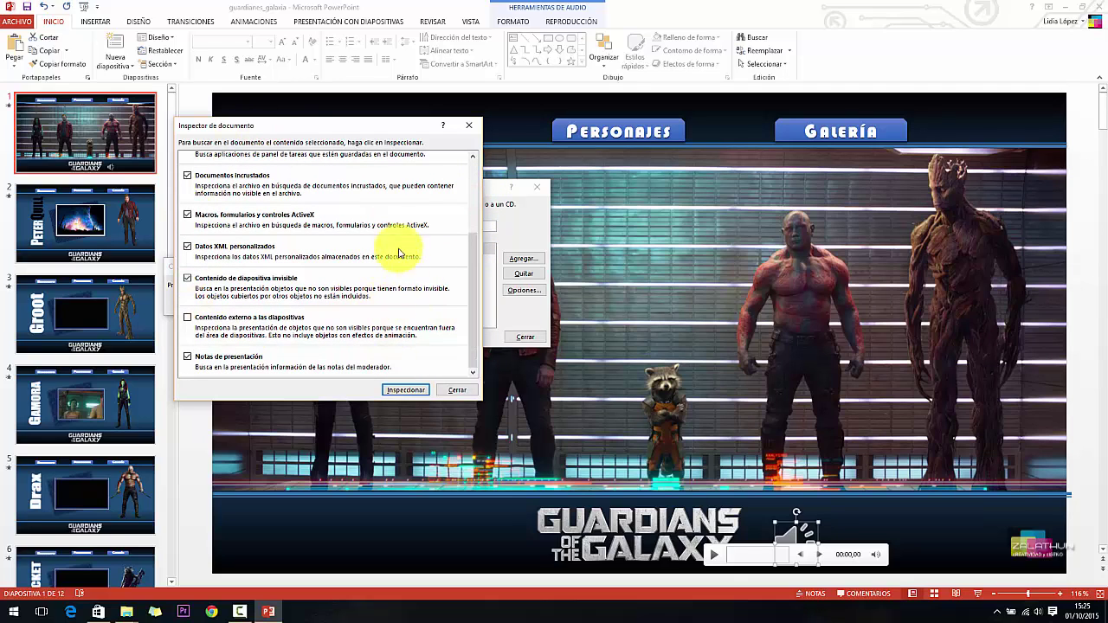
{"action": "left_click", "coordinate": [409, 390]}
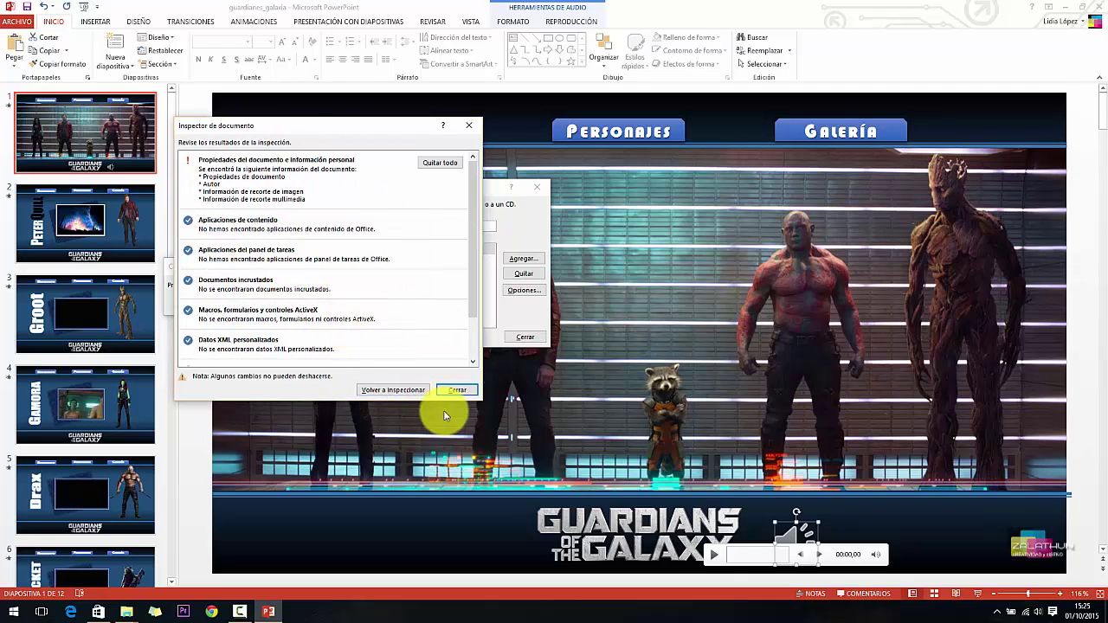
{"action": "left_click", "coordinate": [448, 389]}
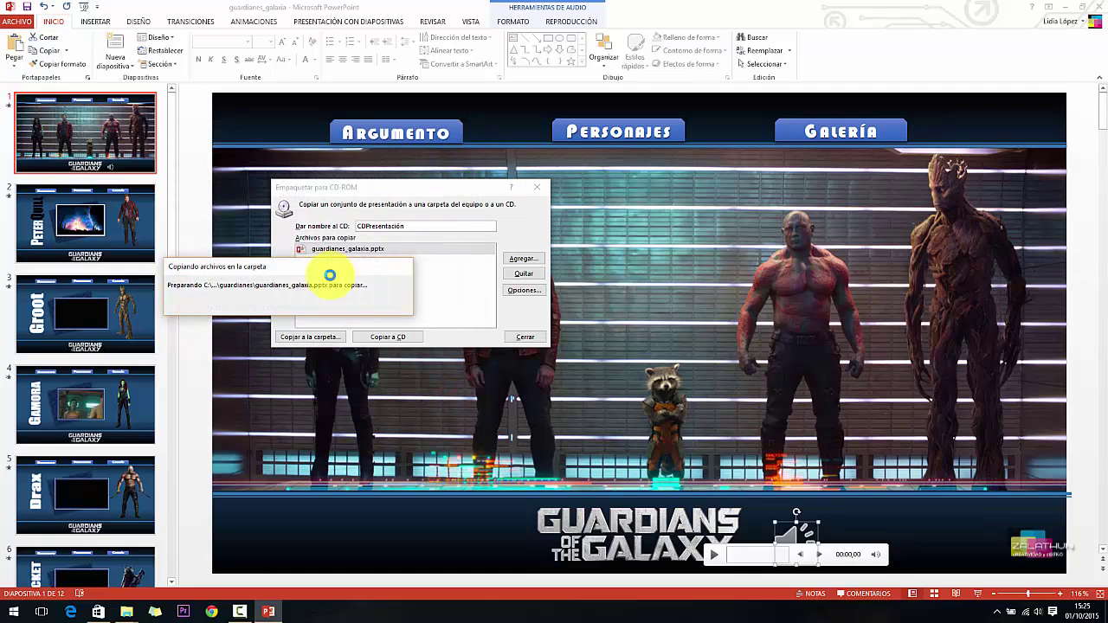